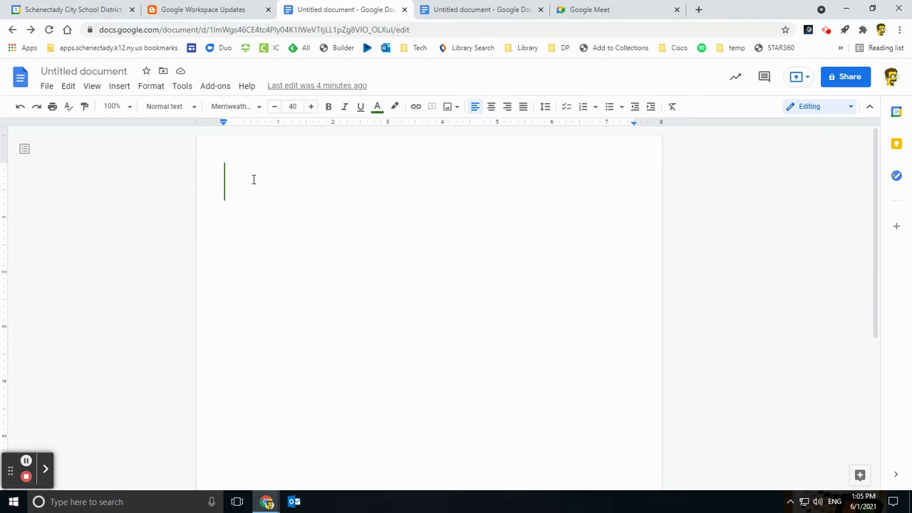
- Write the heading "I Love Basketball!" in the document and look up the Basketball topic in Explore
text(I Love Basketball!)
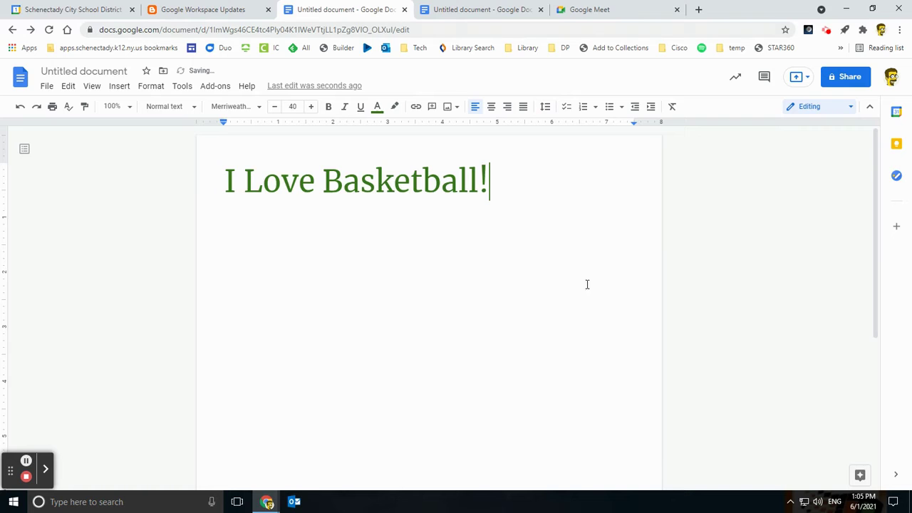
click(860, 474)
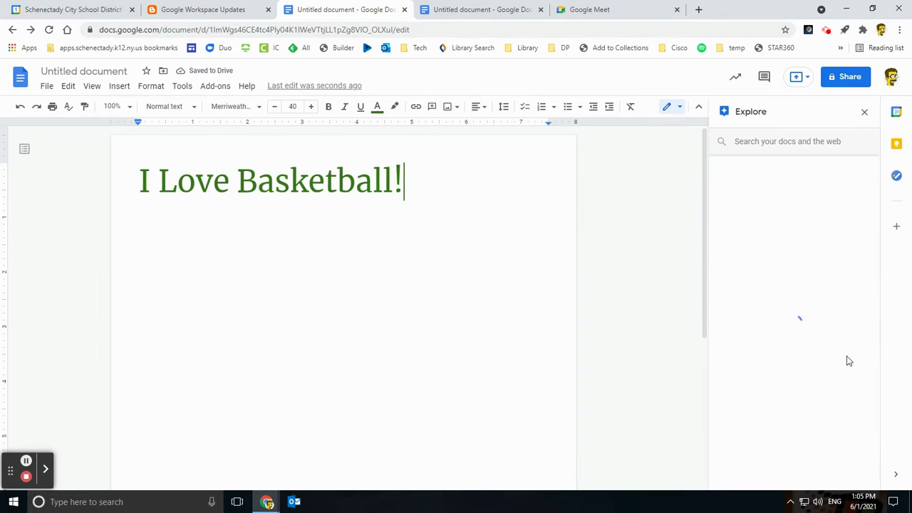
click(787, 142)
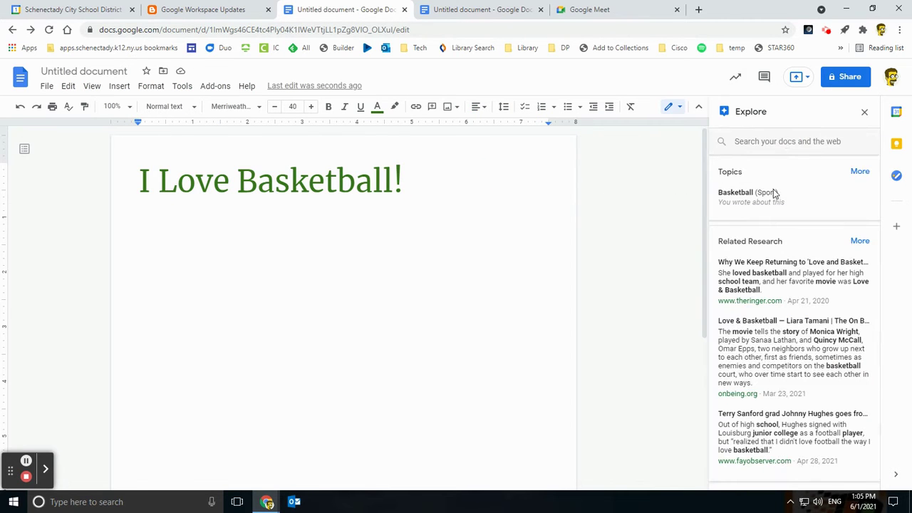
click(775, 194)
- Insert the Explore image of a basketball on an indoor court below the heading
click(791, 171)
scroll(770, 270, down, 4)
click(748, 285)
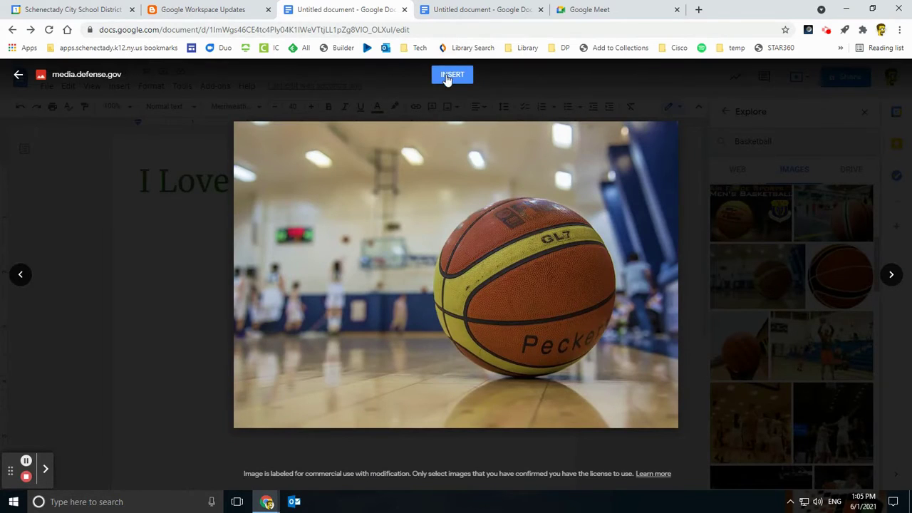
click(450, 75)
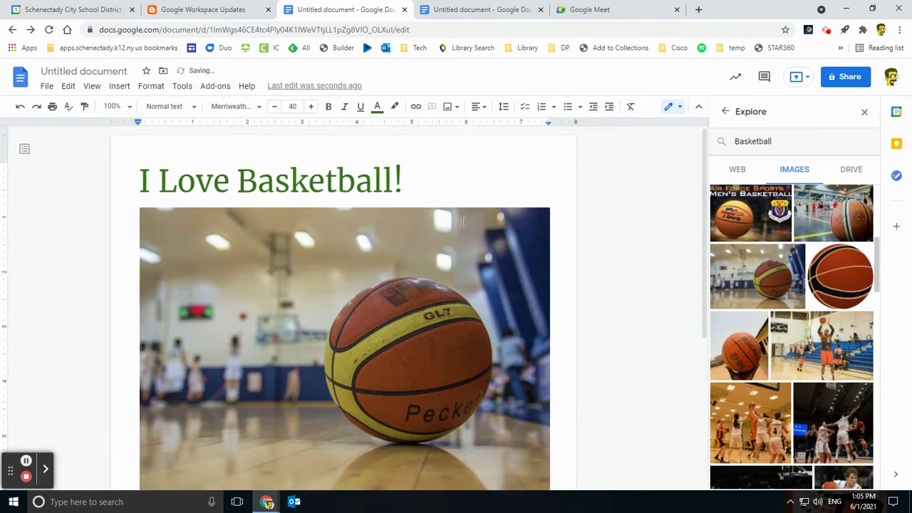
- Set the basketball image to sit behind the text and move it up underneath the heading
scroll(401, 275, down, 3)
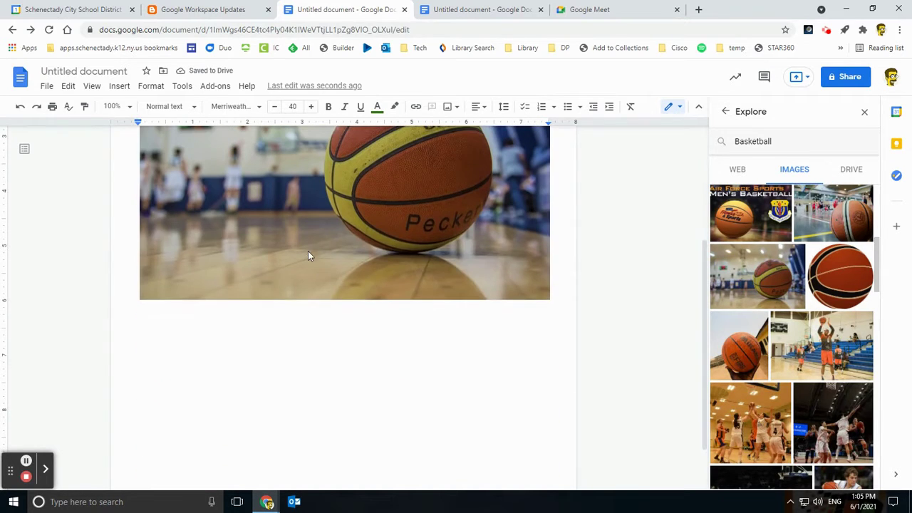
click(308, 251)
scroll(295, 327, down, 1)
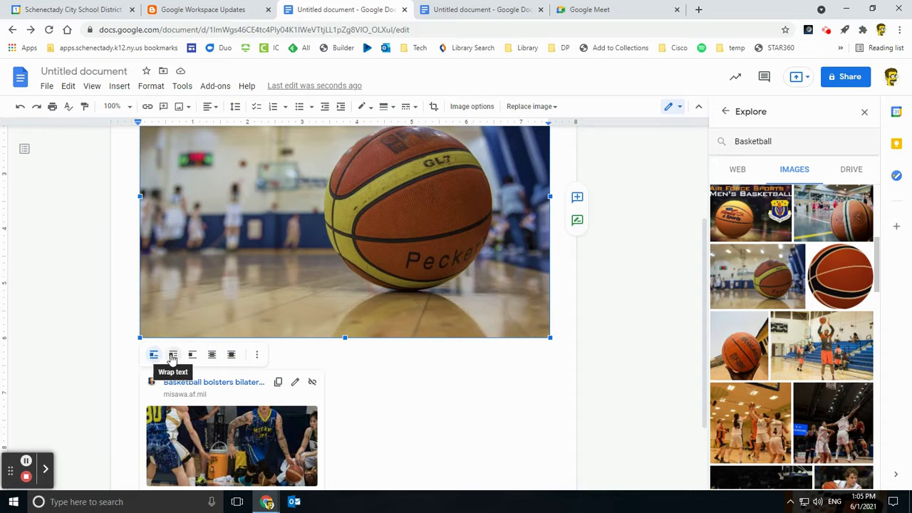
click(232, 356)
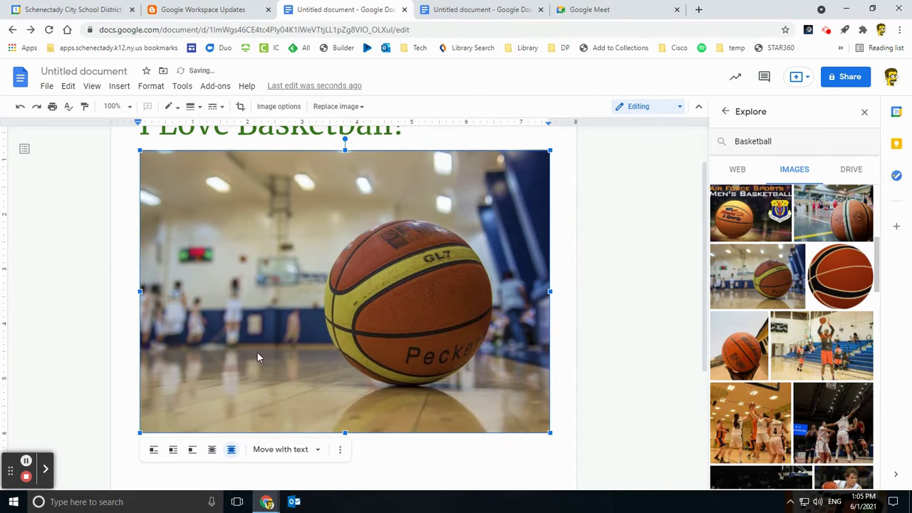
click(211, 448)
mouse_move(280, 371)
mouse_down()
mouse_move(283, 320)
mouse_move(277, 385)
mouse_up()
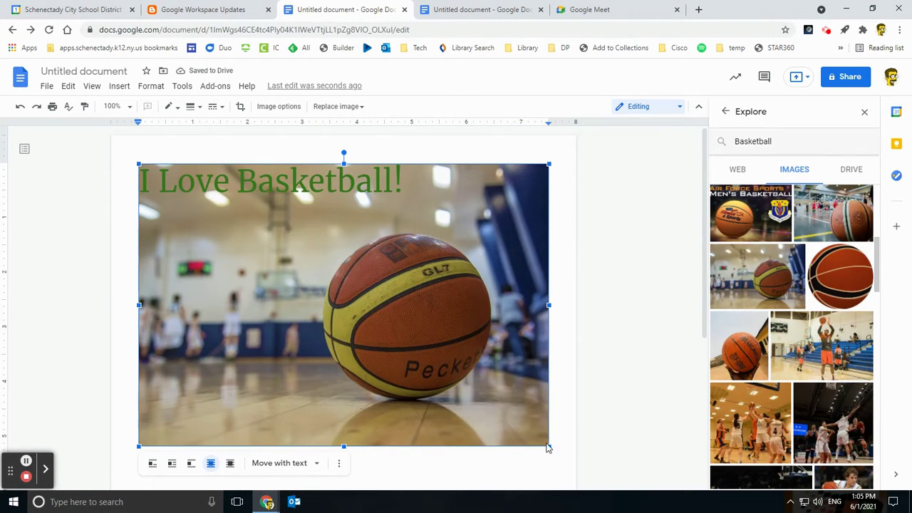
- Shrink the basketball image proportionally to slightly wider than the heading and close Explore
drag(549, 446, 430, 316)
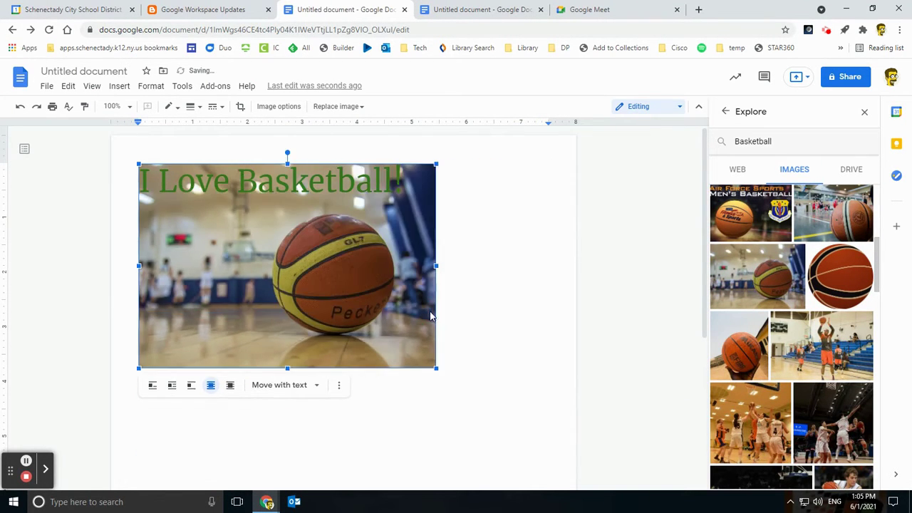
click(322, 194)
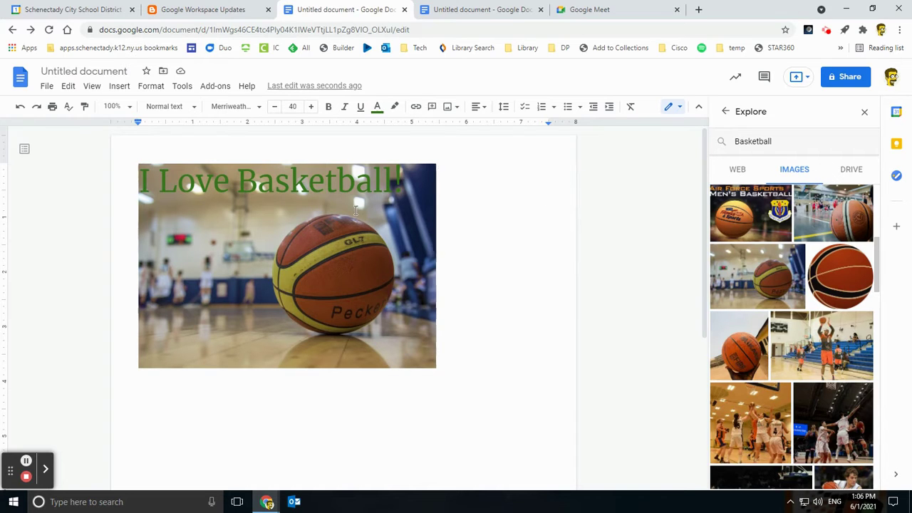
click(865, 112)
- Try the basketball image in front of the text and return it to behind the text
click(265, 338)
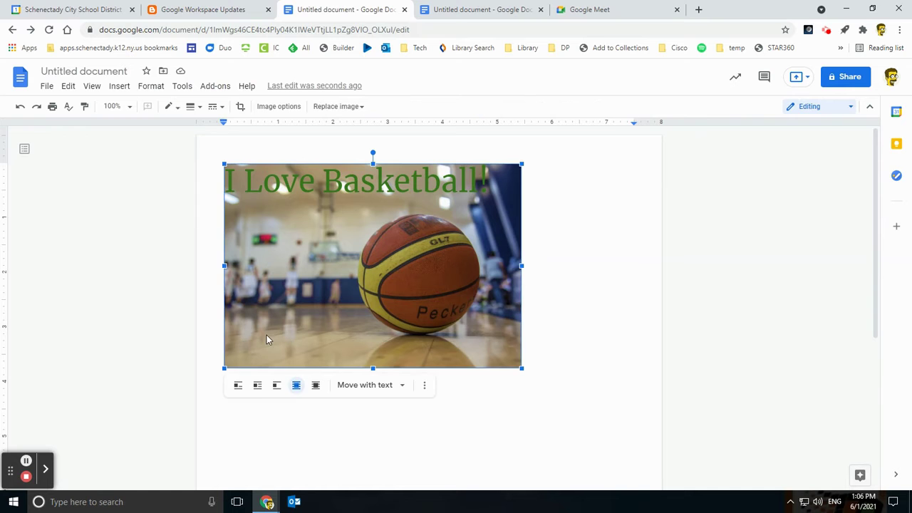
click(314, 386)
click(297, 385)
mouse_move(345, 272)
mouse_down()
mouse_move(363, 314)
mouse_move(443, 280)
mouse_move(326, 264)
mouse_move(336, 282)
mouse_up()
- In the other blank document, create a checklist with the items "Do the agenda", "Call participants" and "Set date"
click(494, 8)
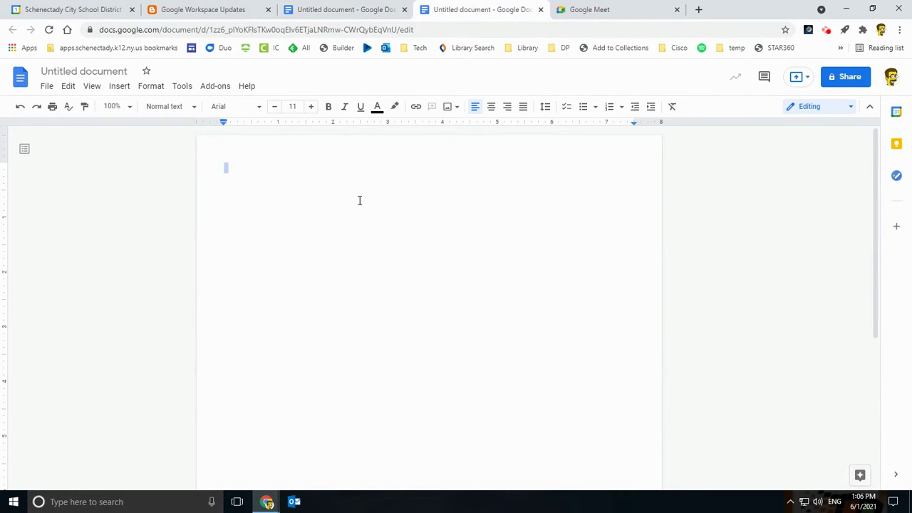
click(250, 471)
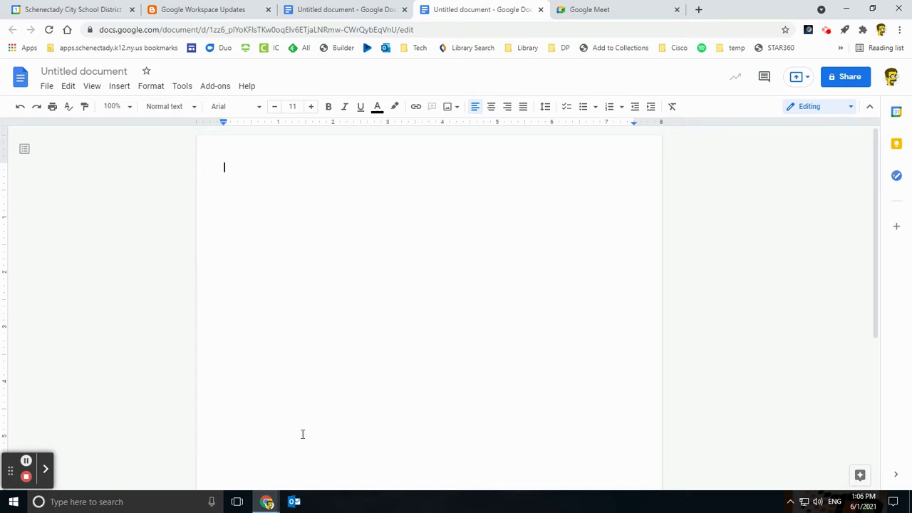
click(568, 108)
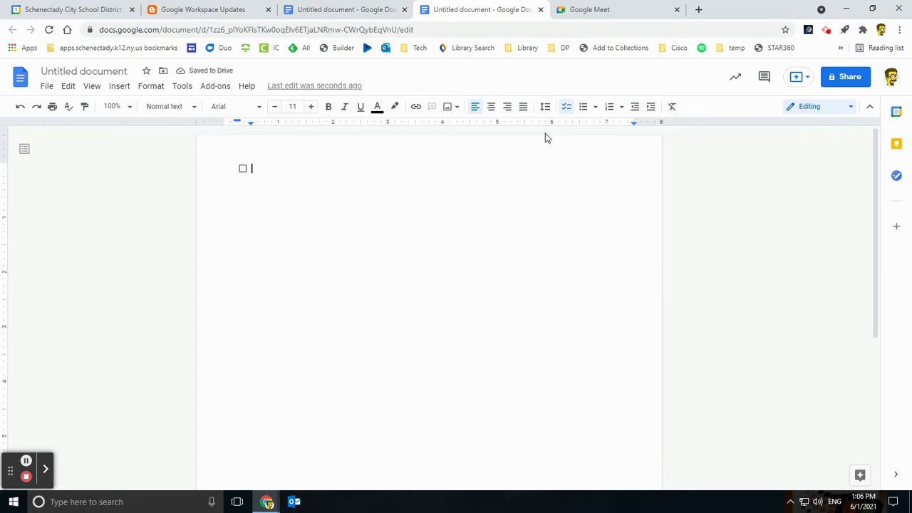
text(Do )
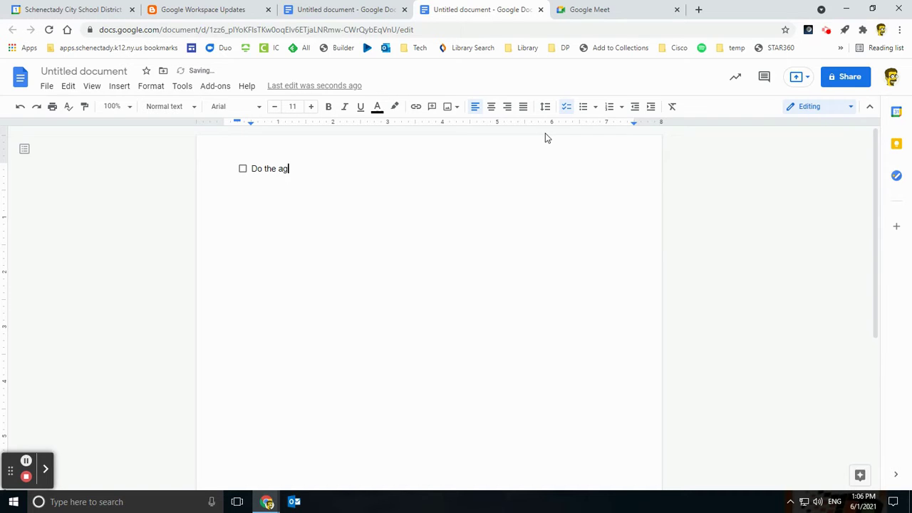
text(the agenda)
key(Return)
text(Call participants)
key(Return)
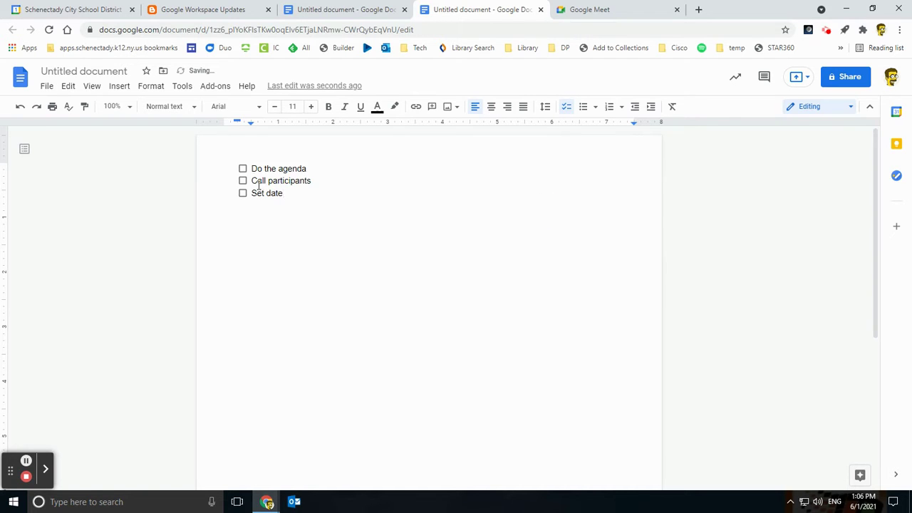
- Check off all three items in the checklist
click(243, 168)
click(243, 180)
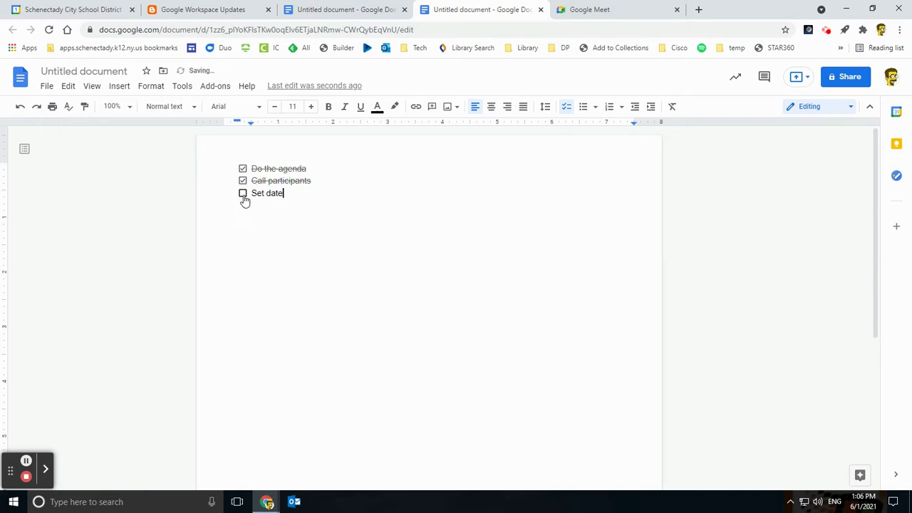
click(242, 194)
click(286, 195)
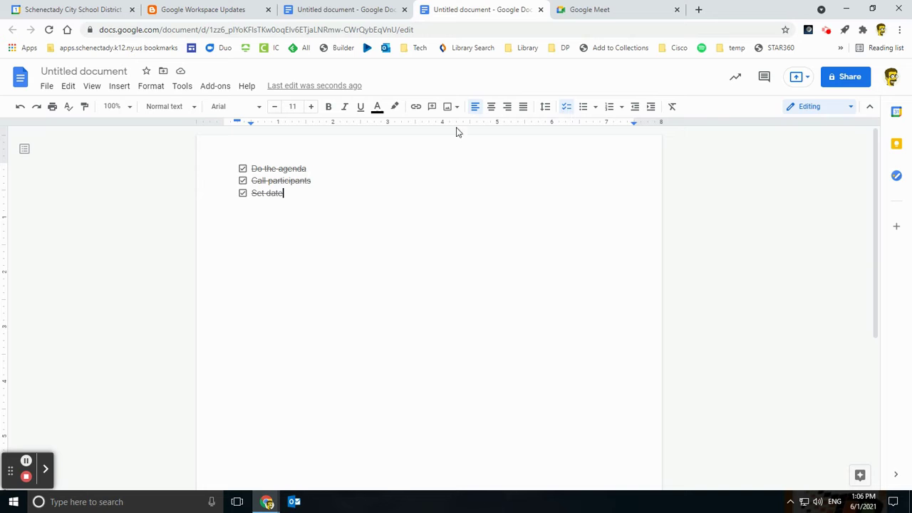
- Increase the font size of the whole checklist to 26
drag(309, 195, 208, 161)
click(310, 106)
click(311, 106)
click(311, 106)
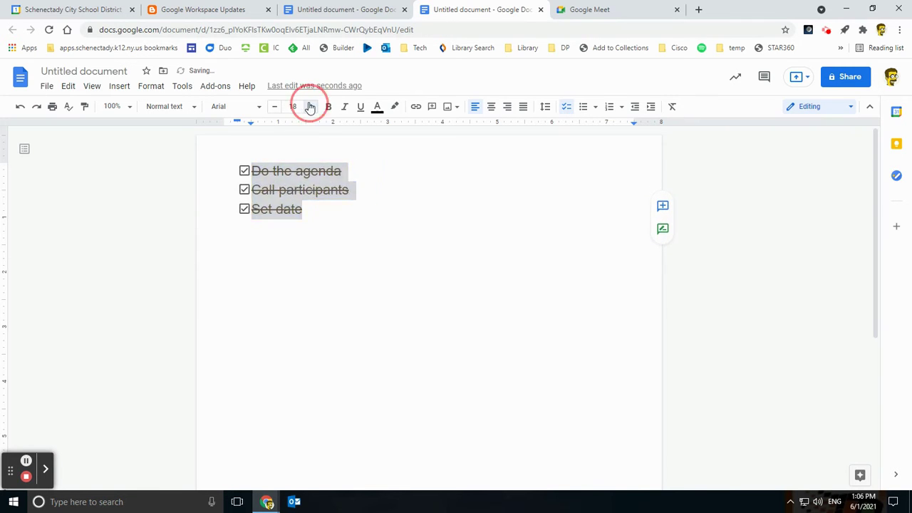
click(310, 106)
click(311, 106)
click(310, 106)
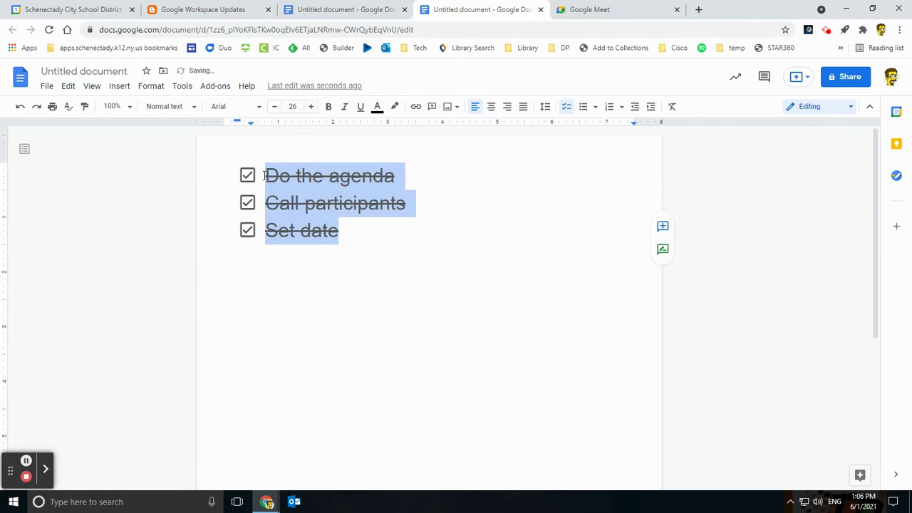
- Uncheck the "Set date" item and clear the text selection
click(246, 233)
click(246, 233)
click(246, 233)
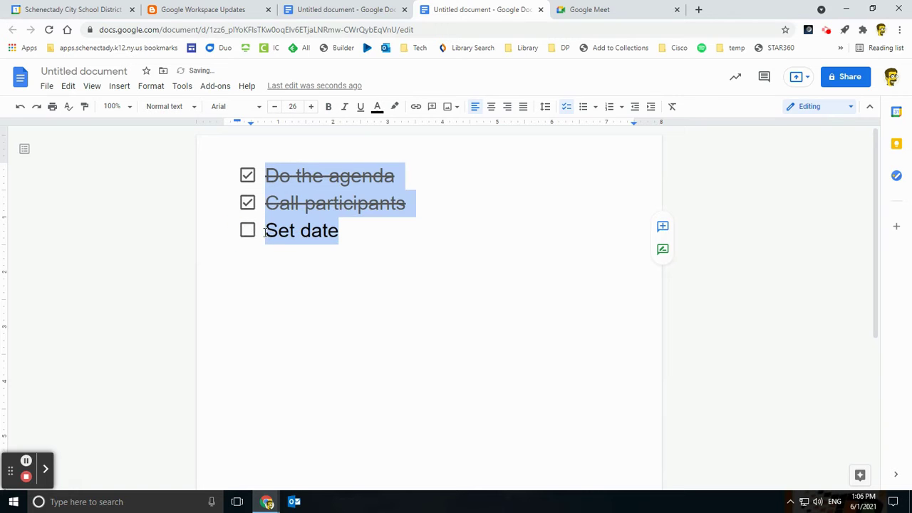
click(252, 229)
click(252, 229)
click(451, 257)
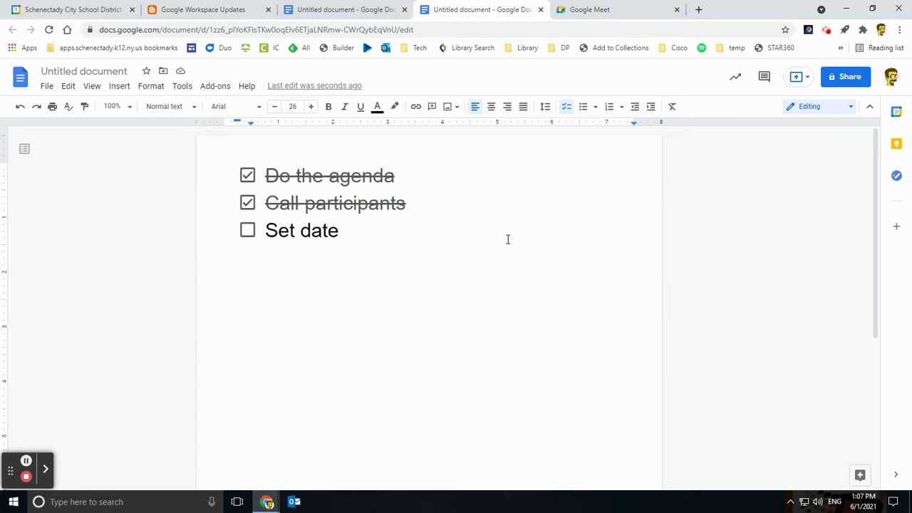
- View the options for presenting the document to a meeting, then close them
click(804, 81)
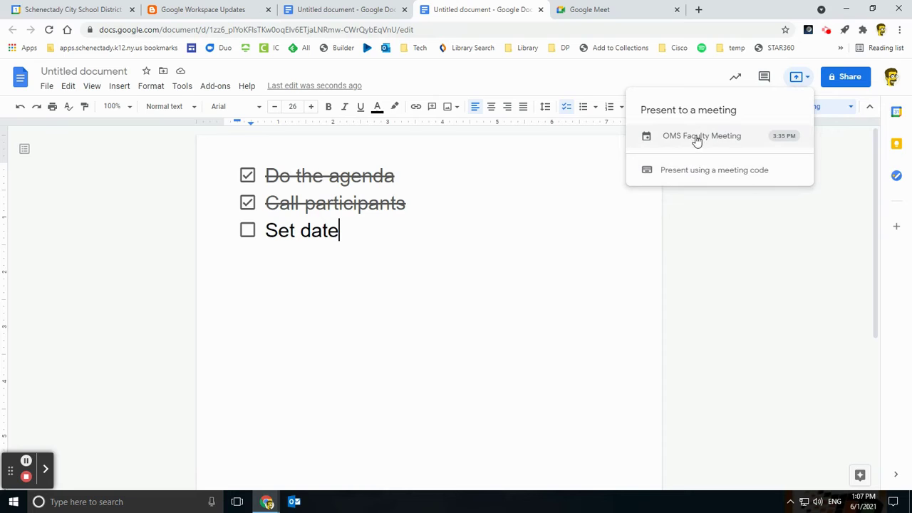
click(761, 330)
click(519, 237)
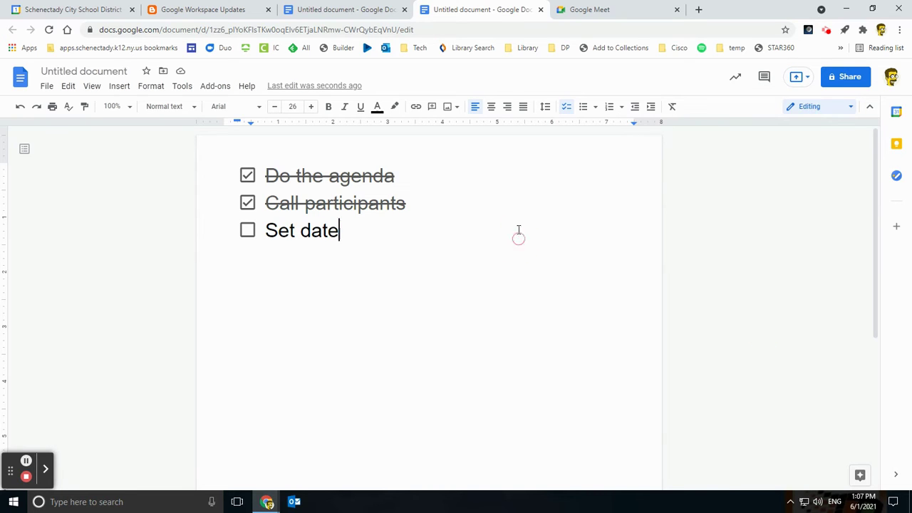
- Switch to Google Meet, start an instant meeting and turn off the camera
click(591, 10)
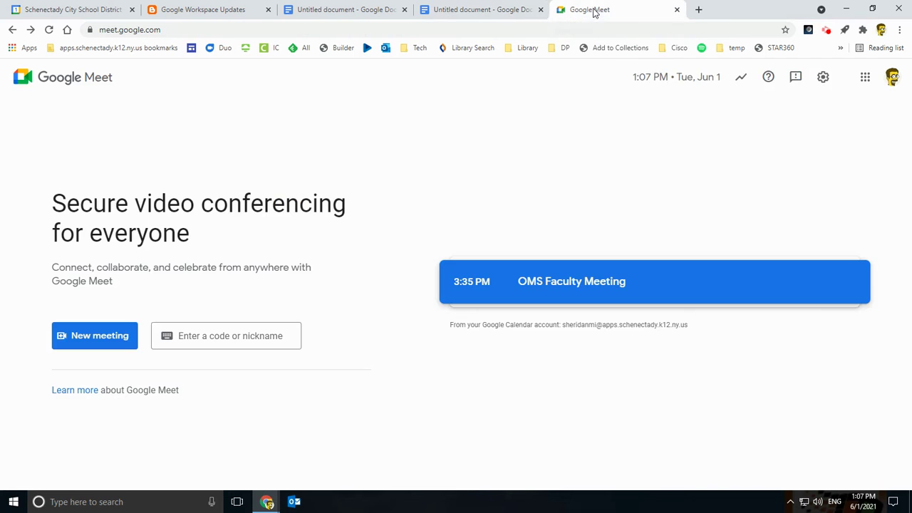
click(98, 337)
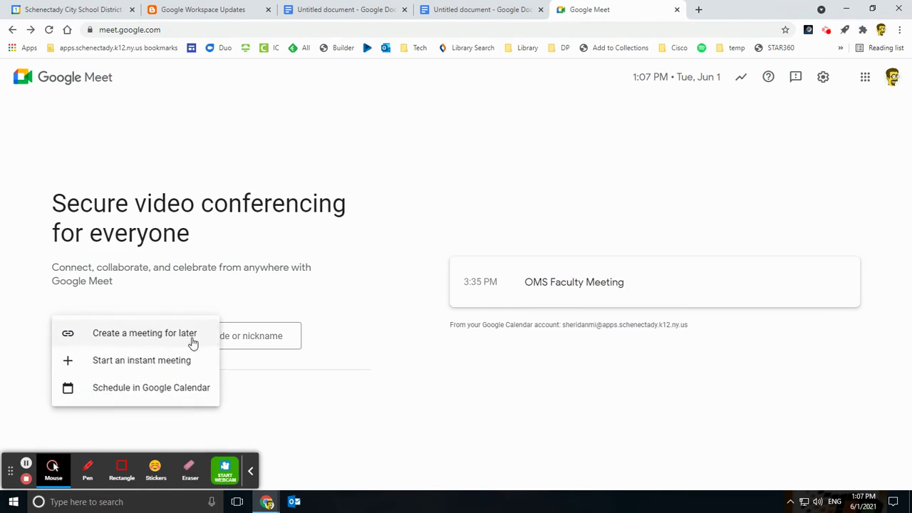
click(173, 358)
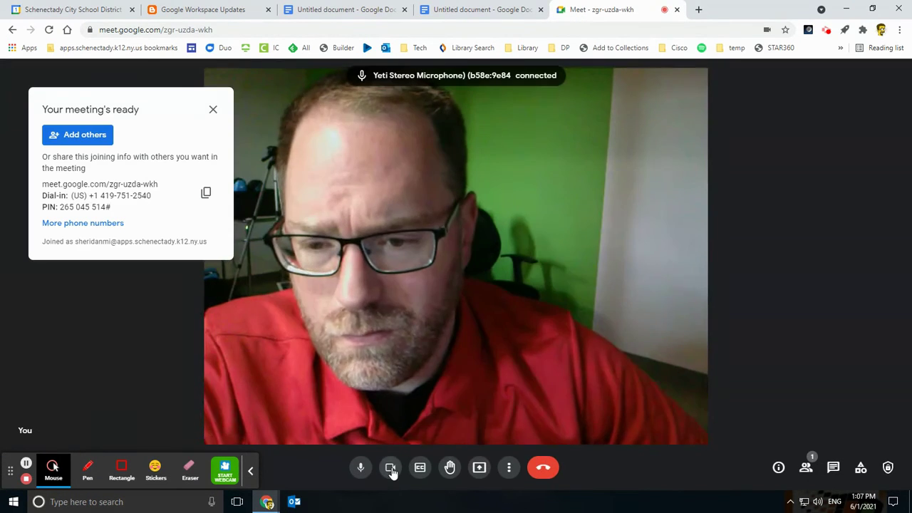
click(391, 469)
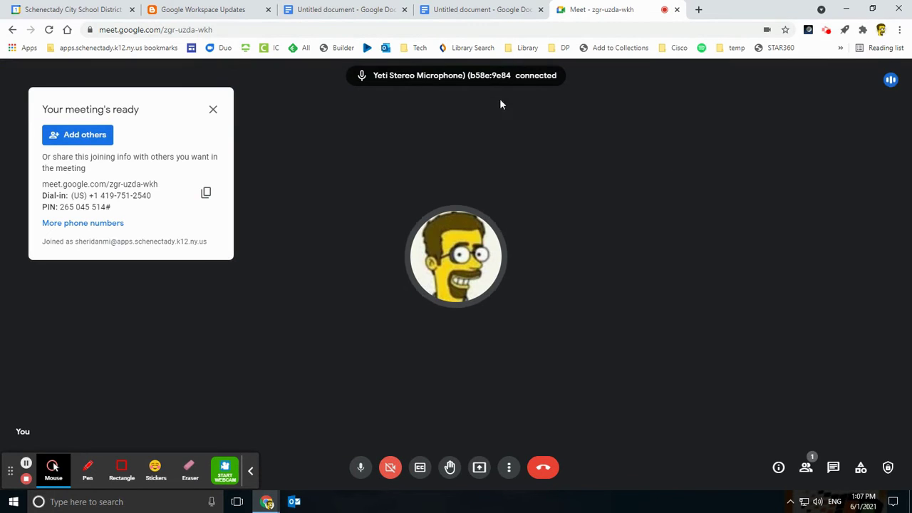
- Switch back to the checklist document in Google Docs and start presenting its tab to the running meeting
click(479, 9)
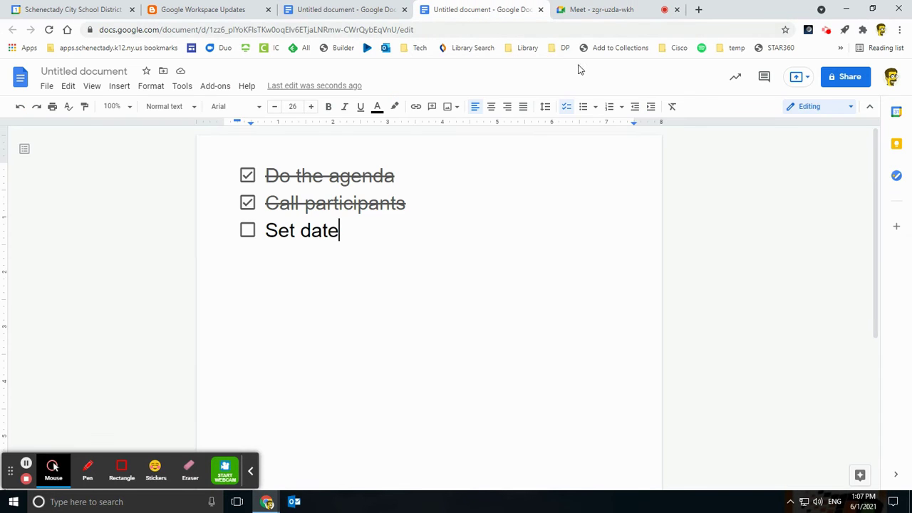
click(250, 473)
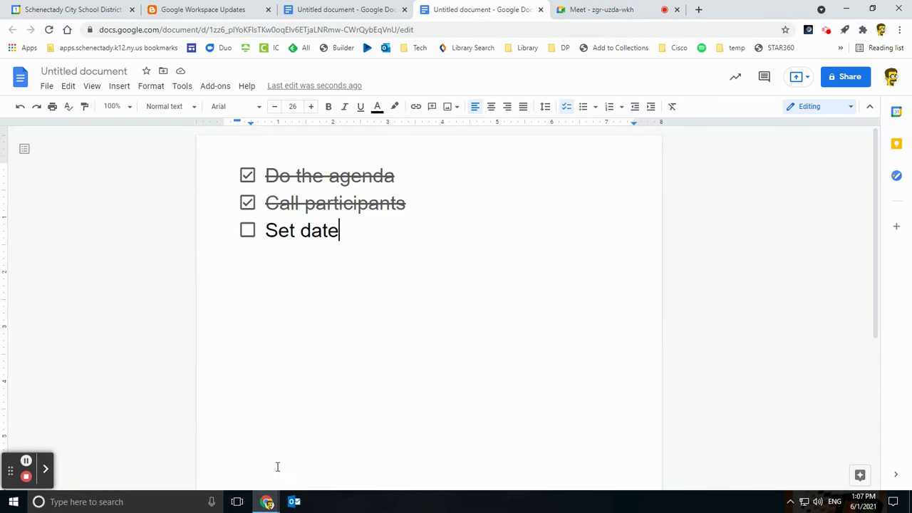
click(797, 77)
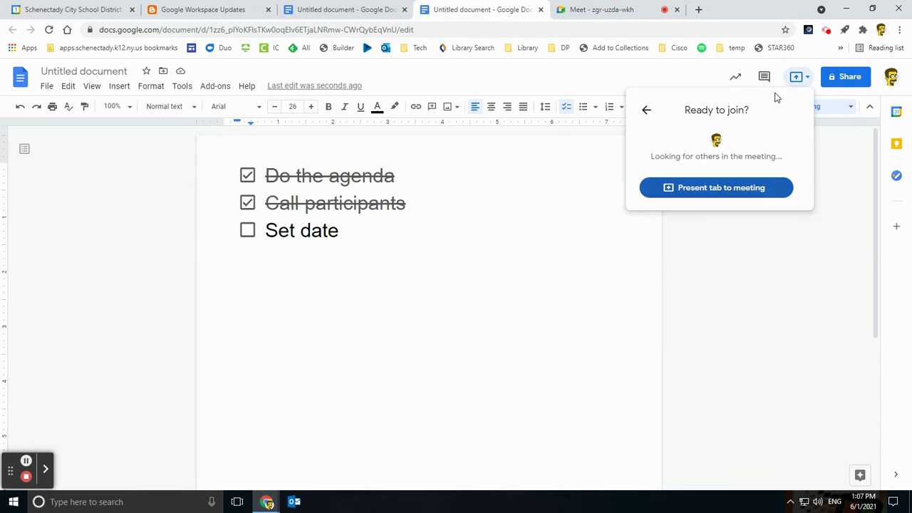
click(699, 193)
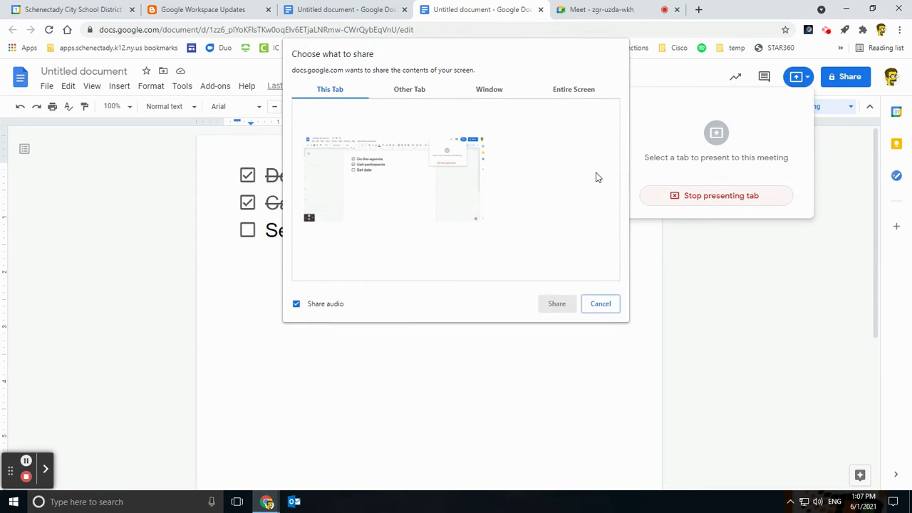
- Select the current document tab as the content to present and share it to the meeting with audio
click(574, 11)
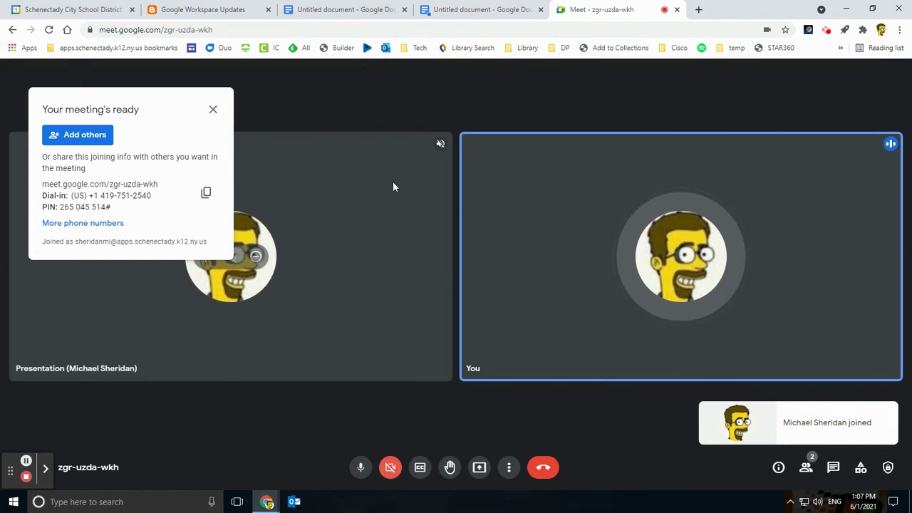
click(492, 9)
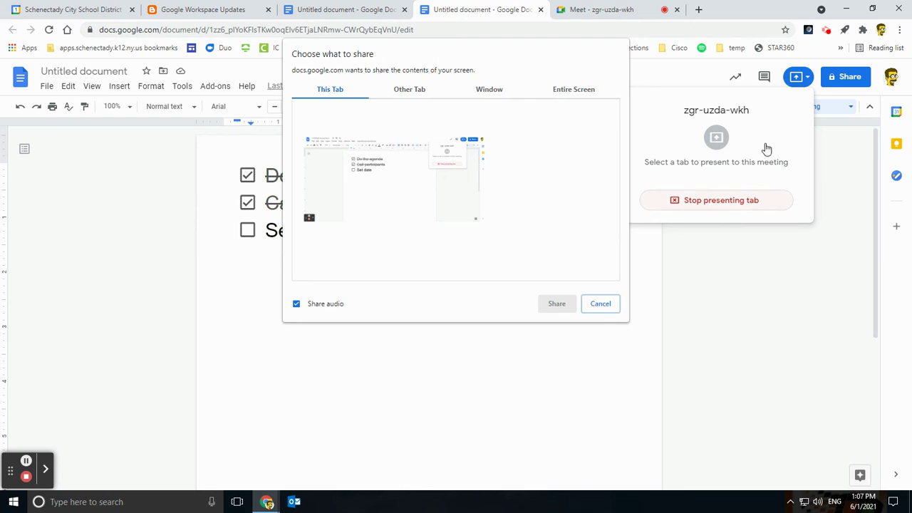
click(691, 204)
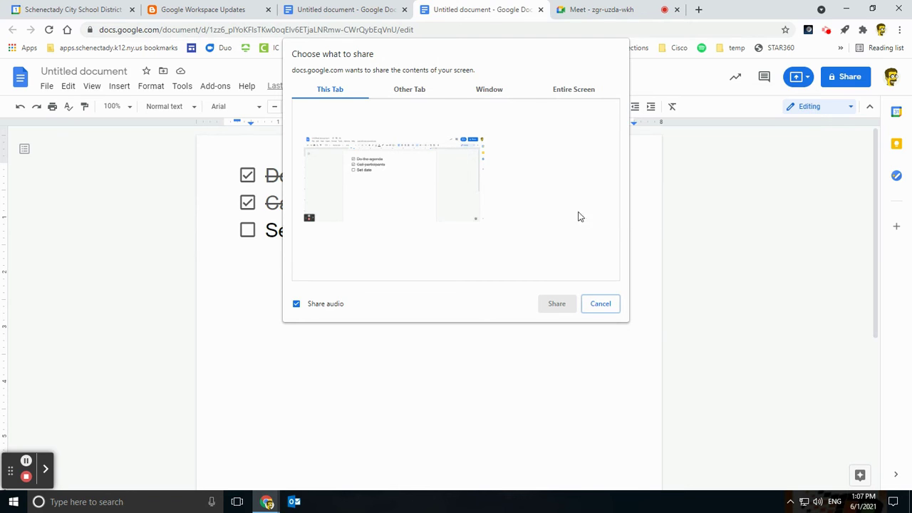
click(442, 197)
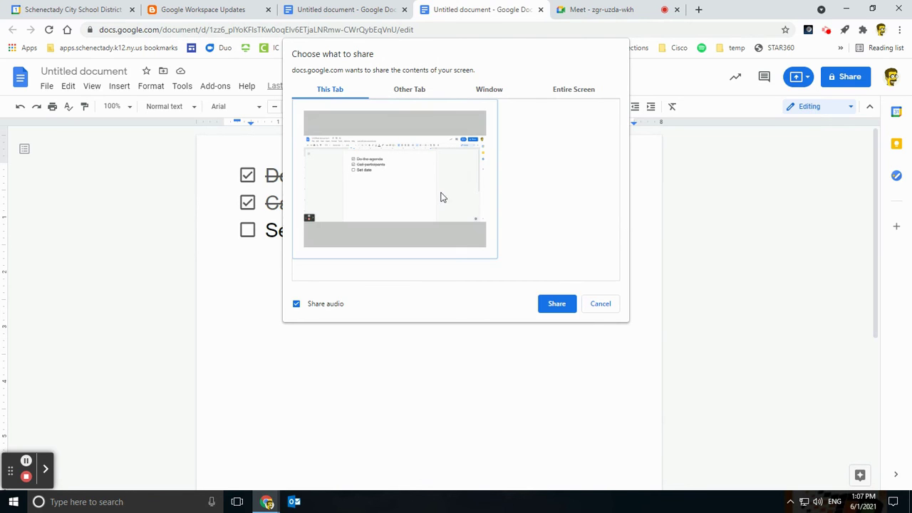
click(558, 305)
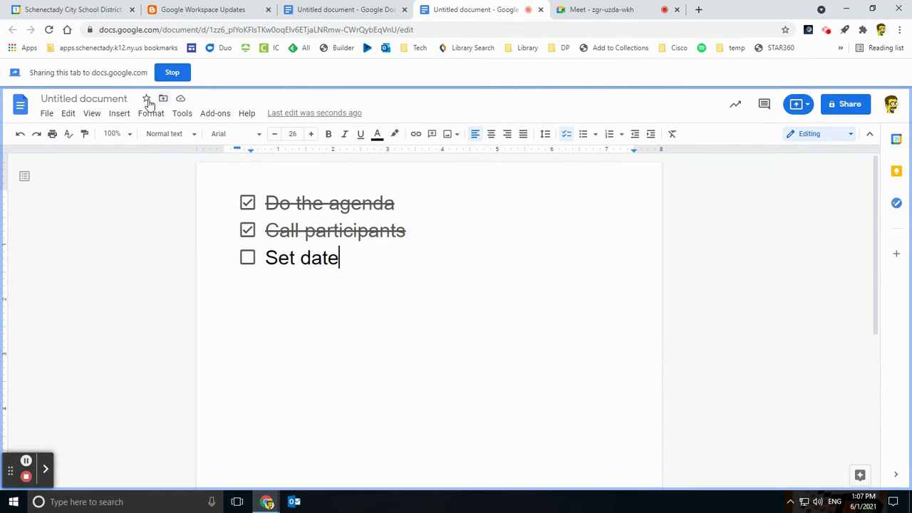
- View the presented document in Google Meet, dismissing the meeting-ready card, and return to the checklist document
click(617, 7)
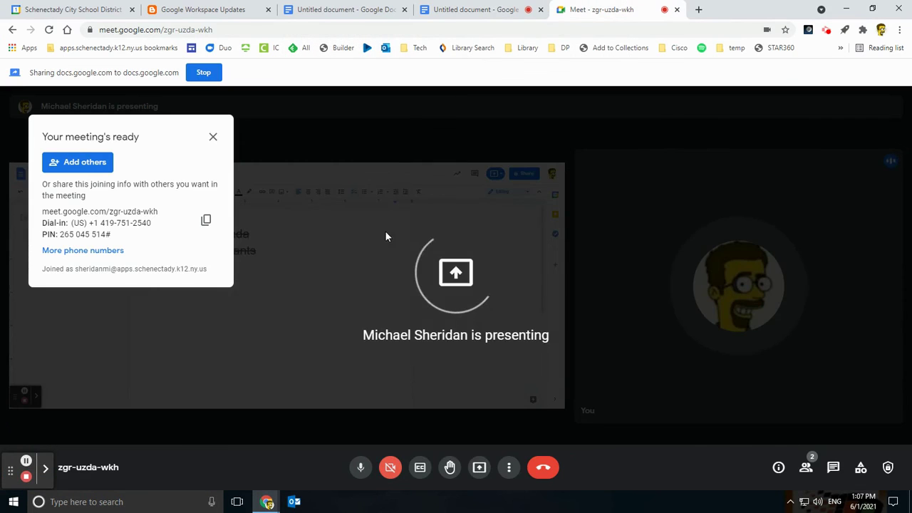
click(212, 134)
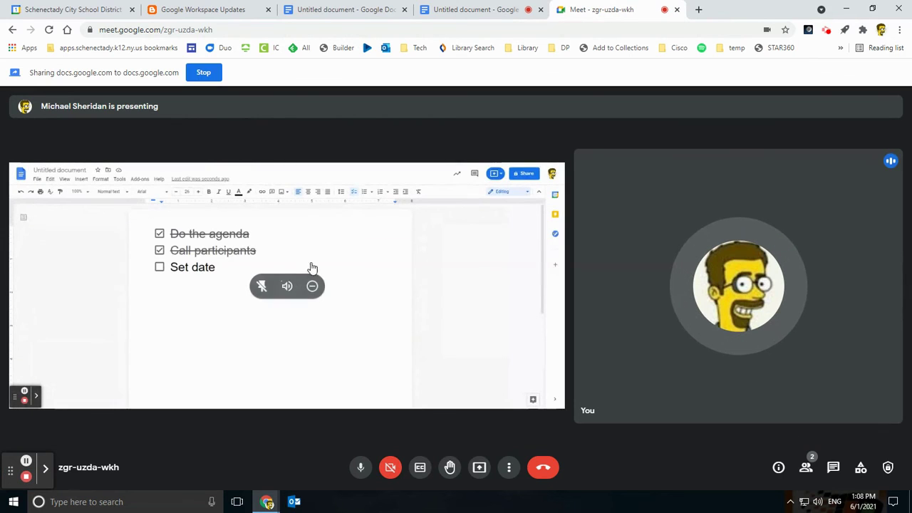
click(476, 10)
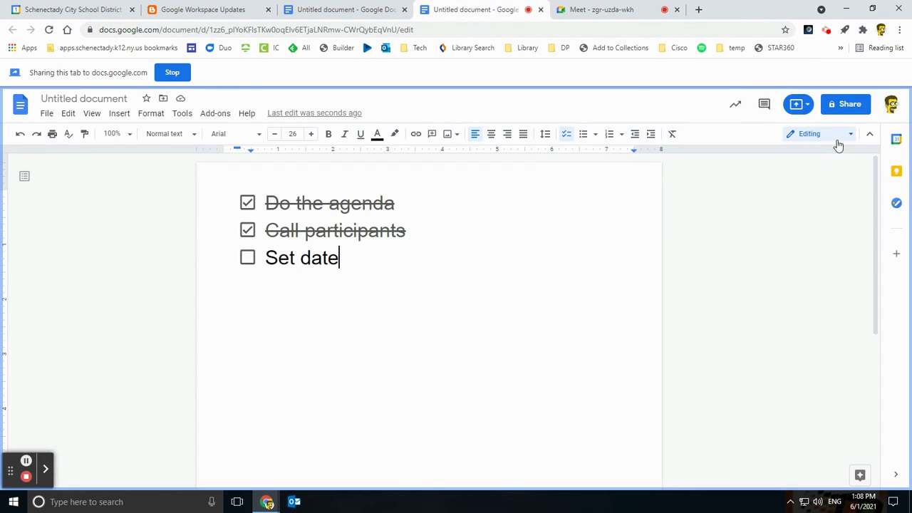